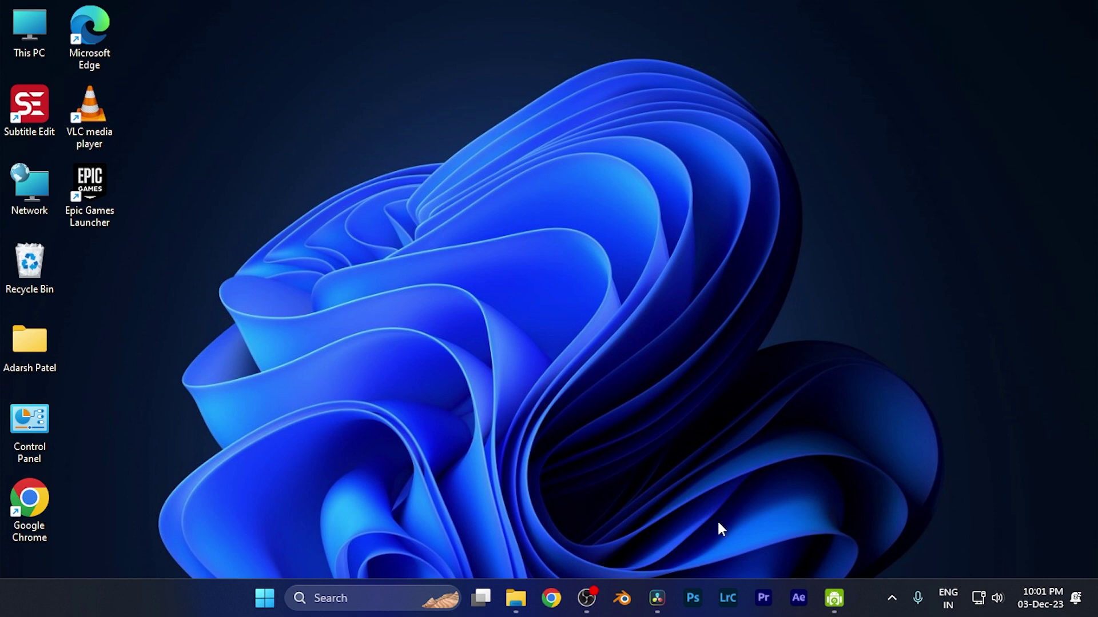
- Restore Resolve, add an empty Video 3 track, and preview the V2 clip's drop shadow over V1
left_click(656, 598)
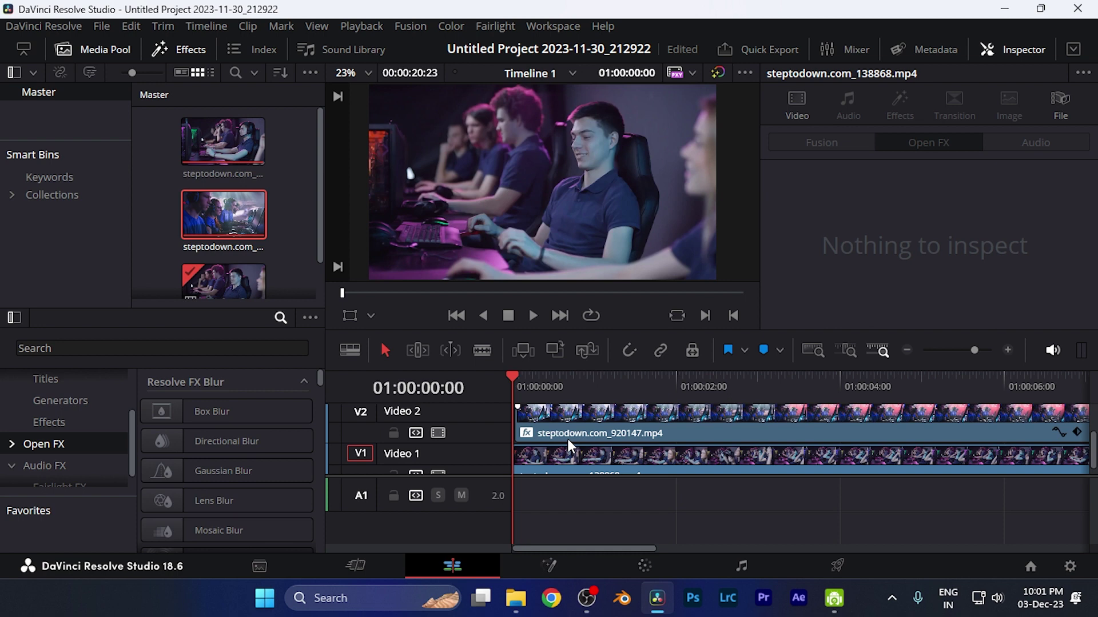
scroll(568, 440, "down", 1)
left_click_drag(612, 366, 612, 316)
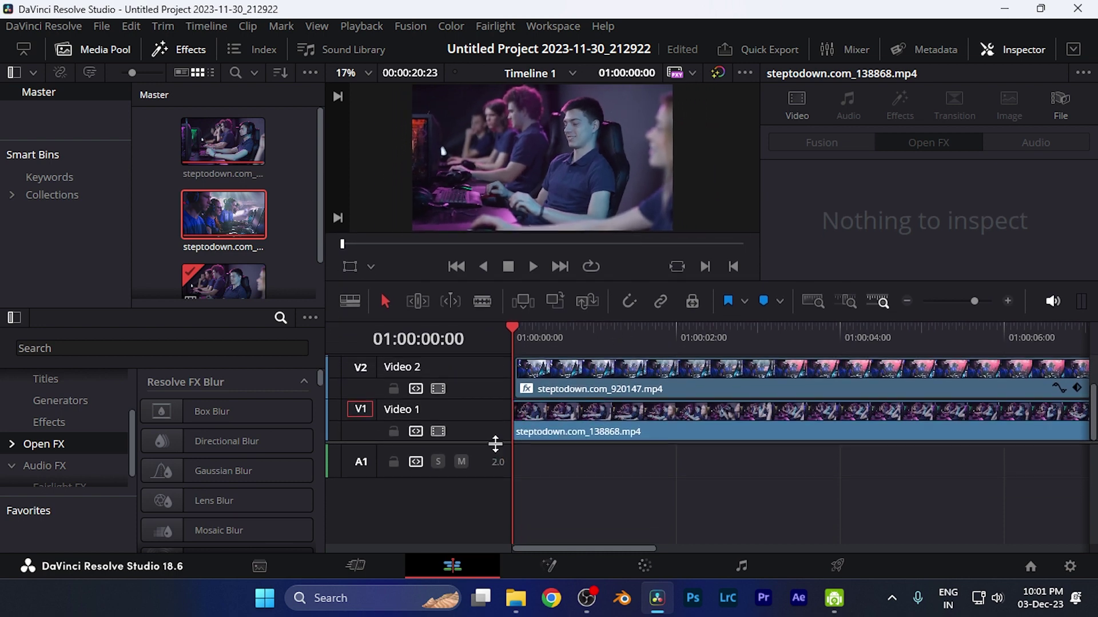
key("ctrl+shift+t")
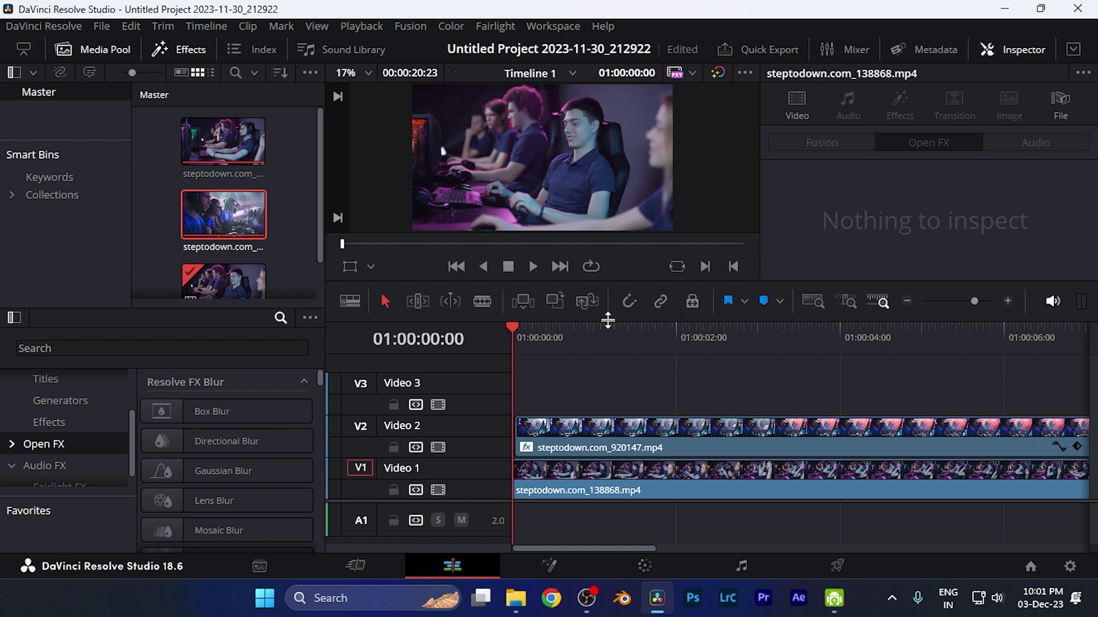
left_click_drag(608, 320, 608, 363)
left_click(620, 439)
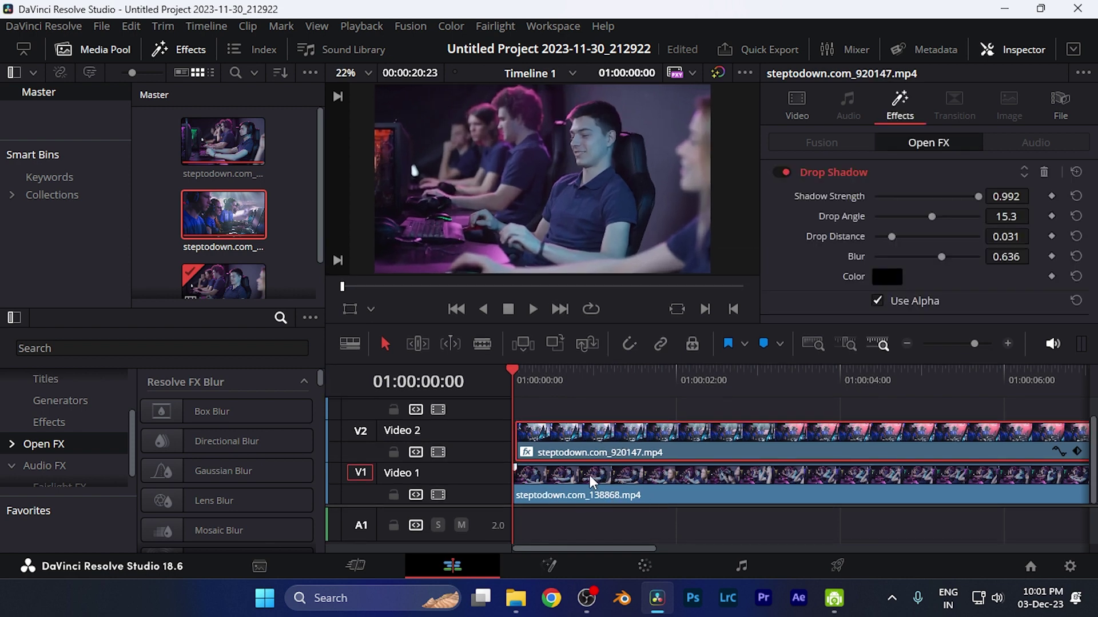
left_click(529, 380)
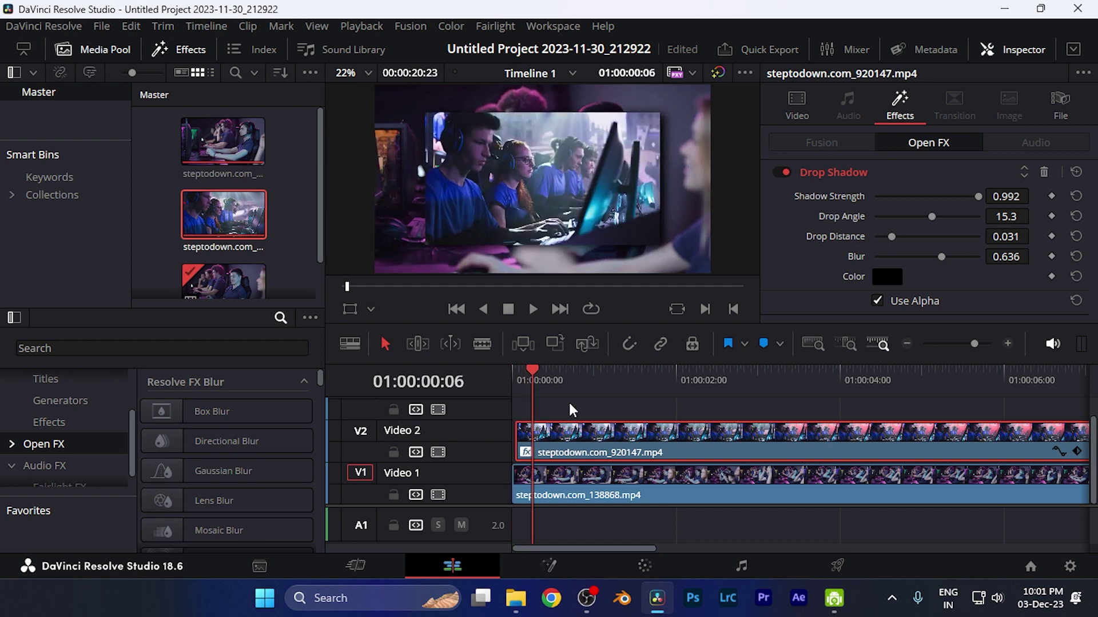
right_click(604, 439)
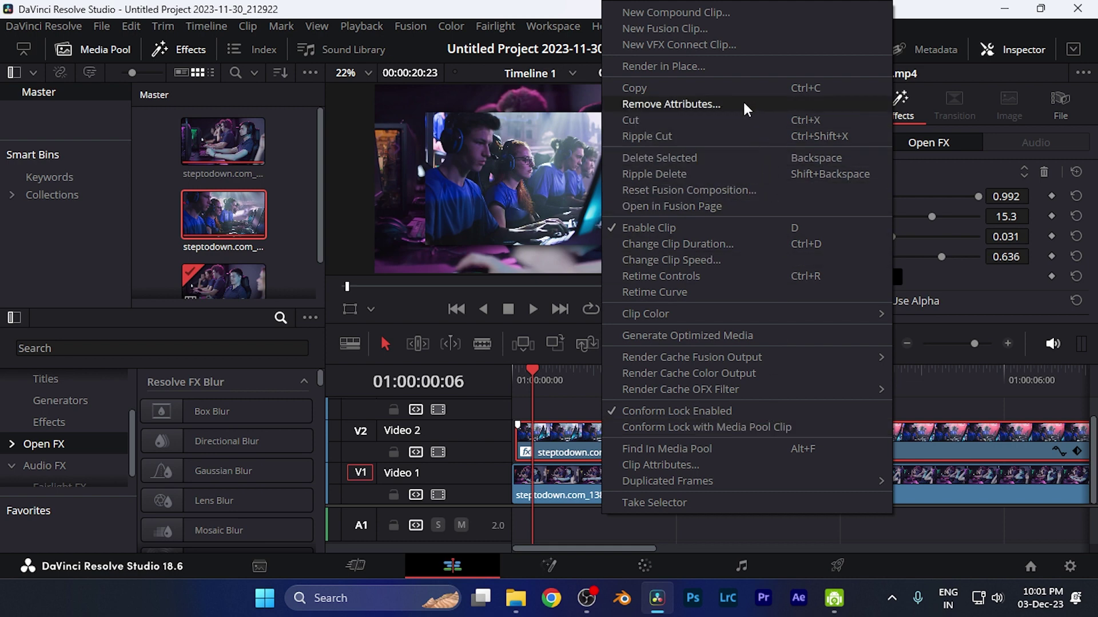
- Copy the V2 clip and open Paste Attributes for the V1 clip
left_click(670, 88)
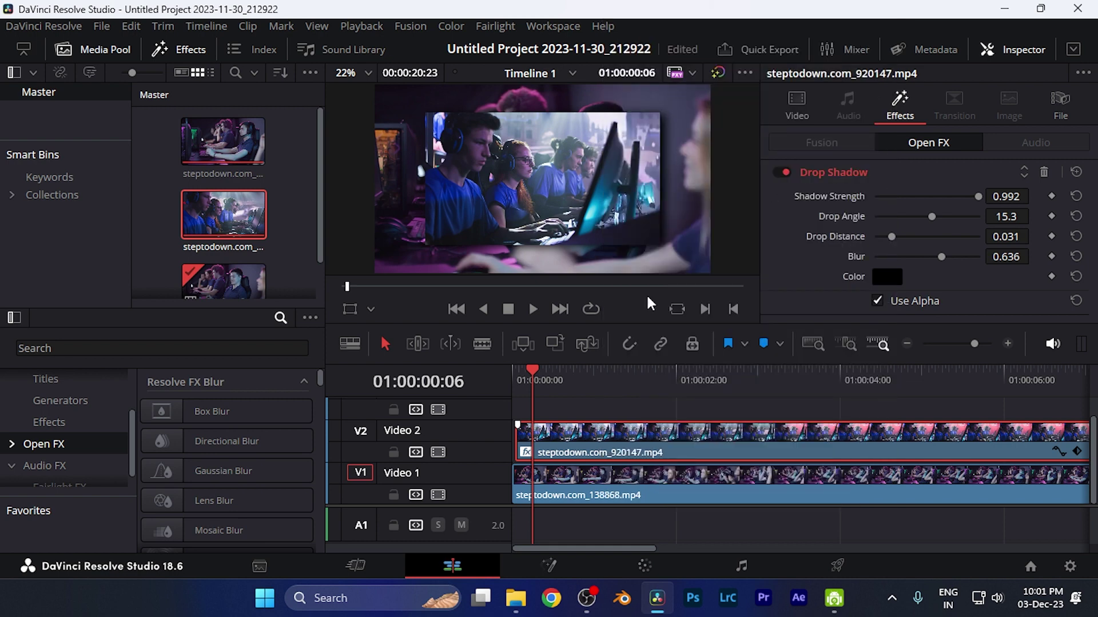
left_click(604, 485)
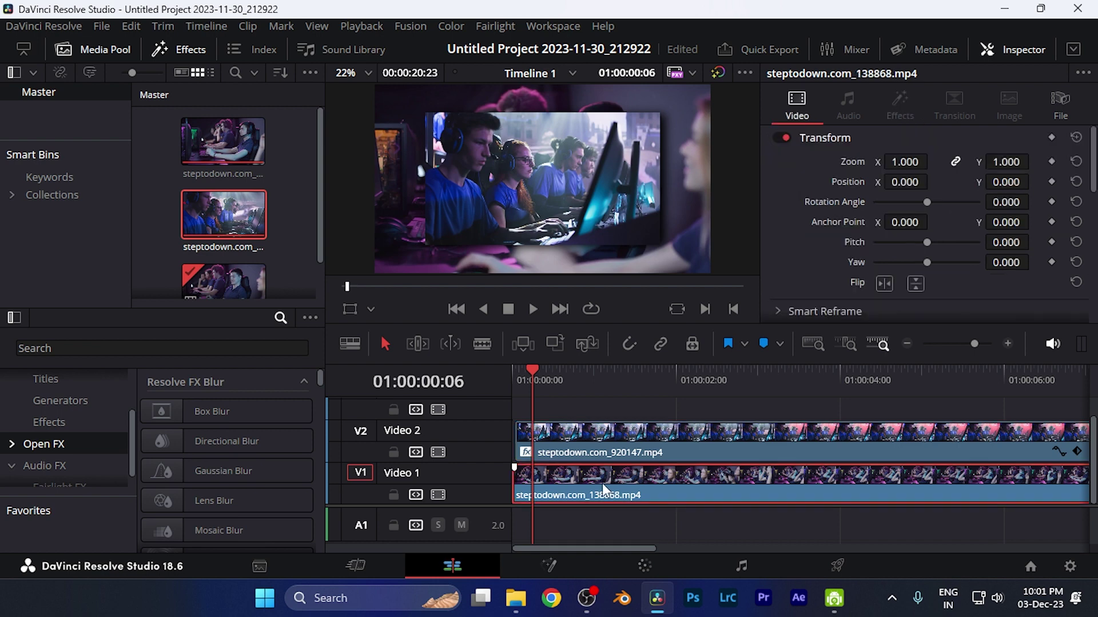
right_click(602, 483)
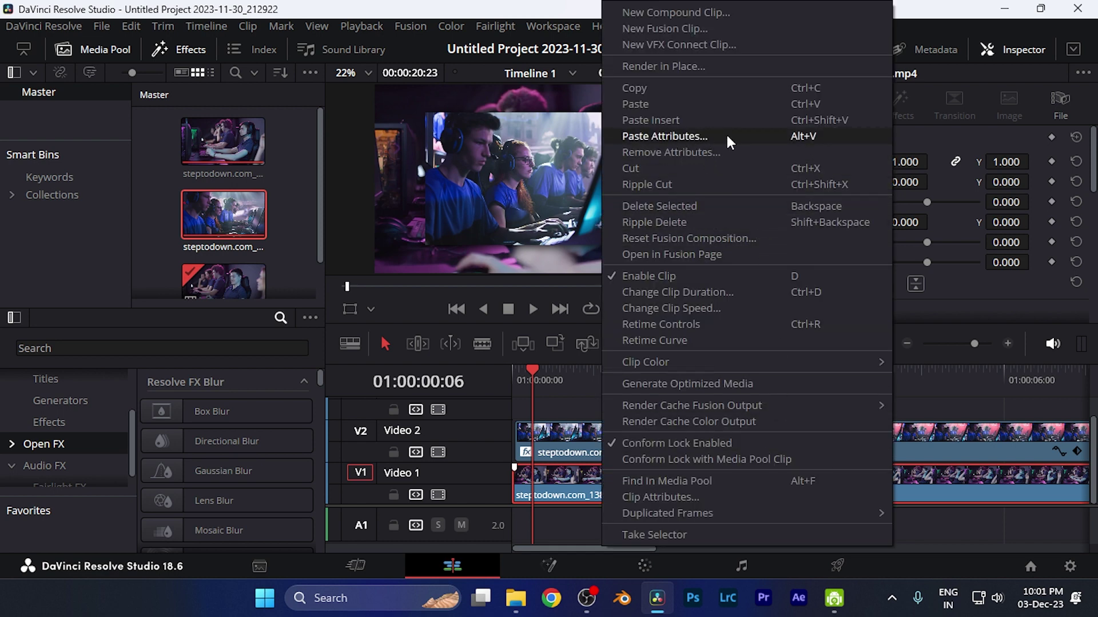
left_click(794, 133)
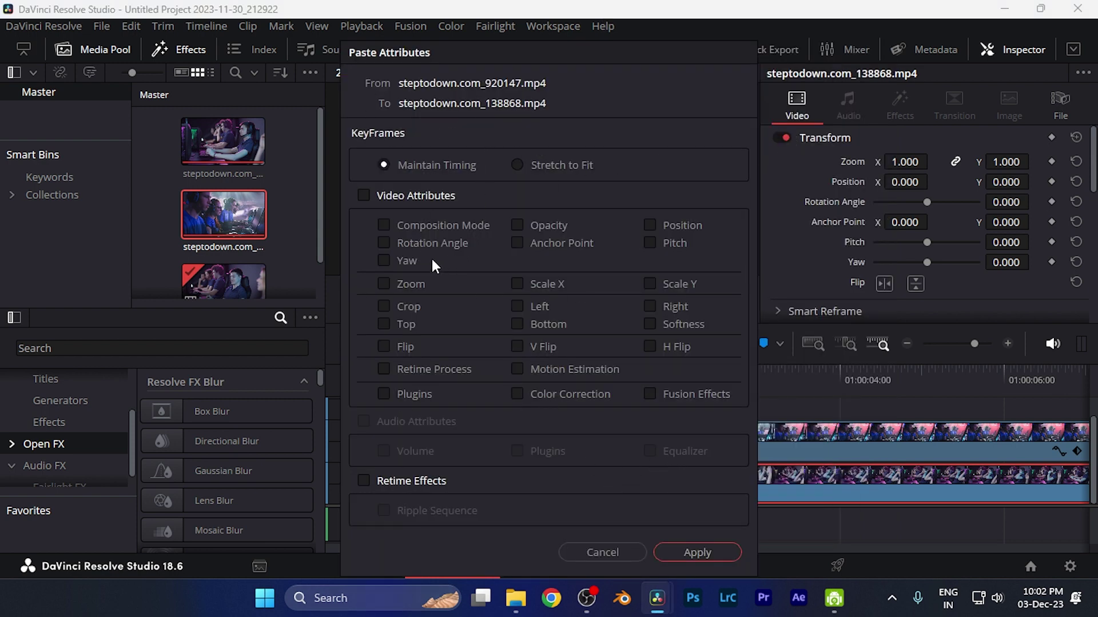
- Paste all Video Attributes onto the V1 clip at 0.700 zoom and scrub to preview
left_click(430, 199)
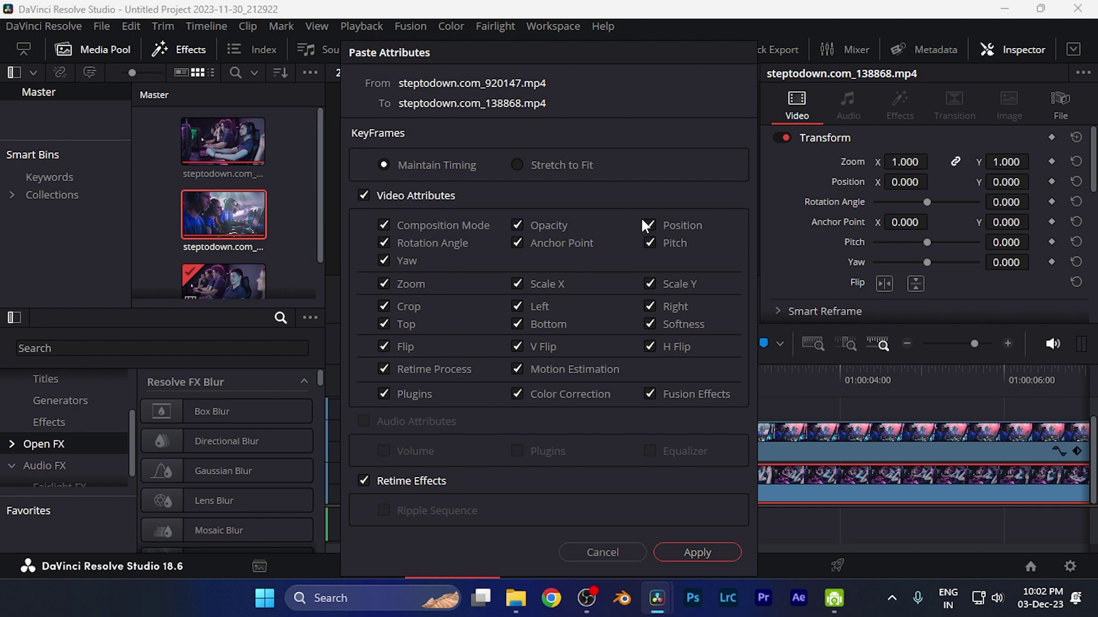
left_click(681, 547)
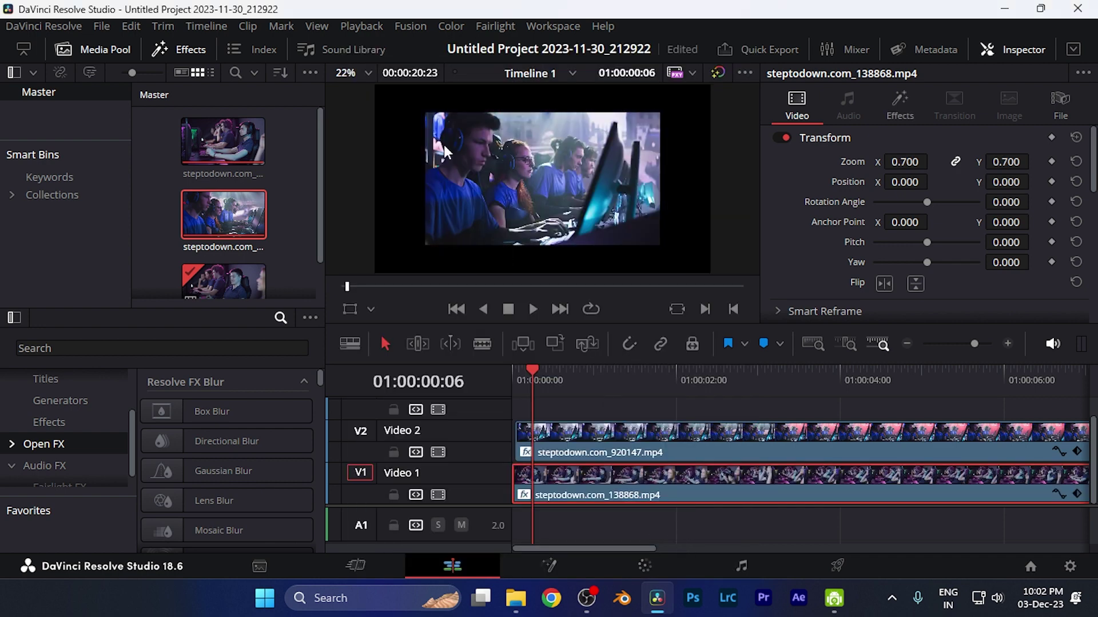
left_click_drag(534, 369, 505, 369)
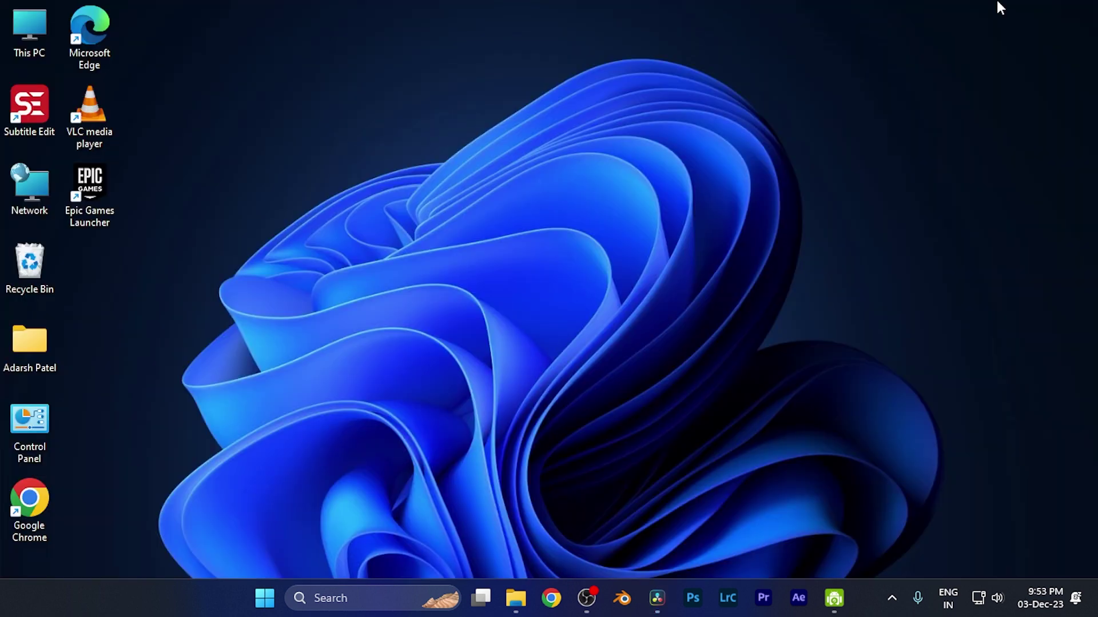